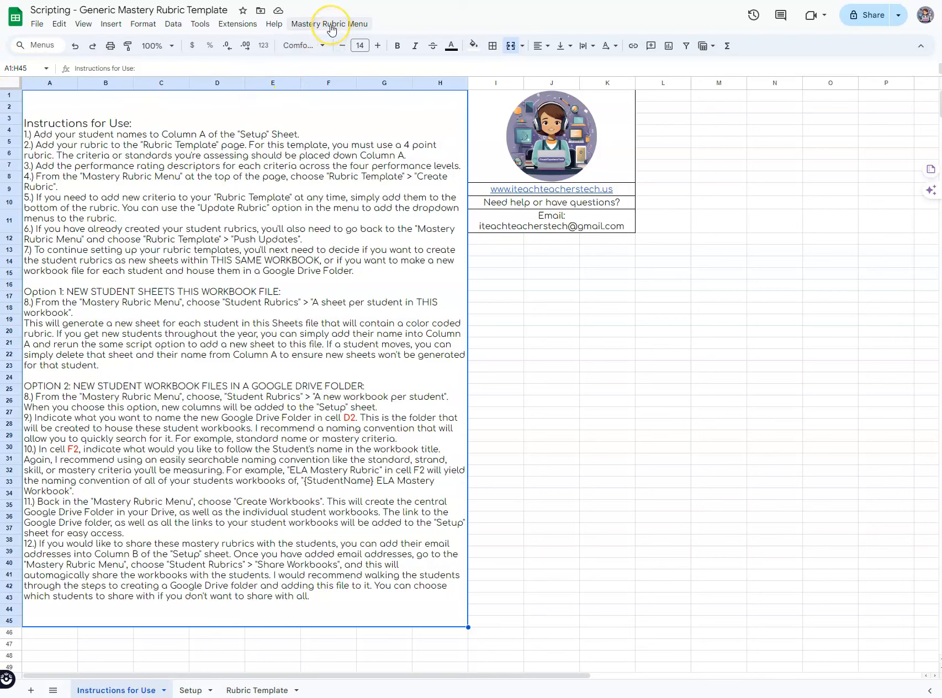
# Step: Run Create Rubric from the Mastery Rubric Menu's Rubric Template submenu
pyautogui.click(331, 25)
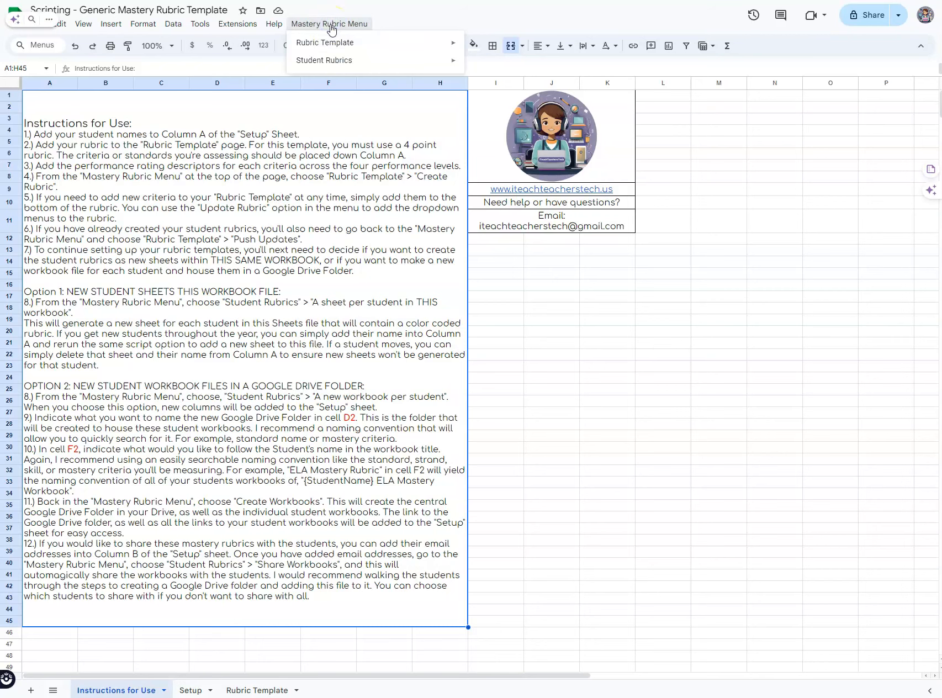
pyautogui.moveTo(324, 49)
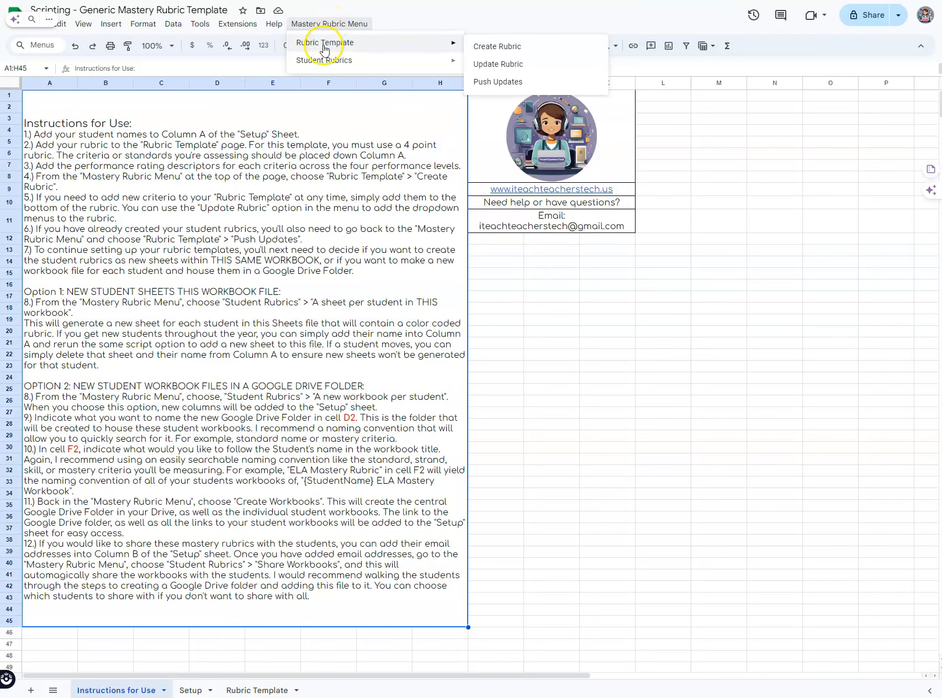
pyautogui.click(491, 49)
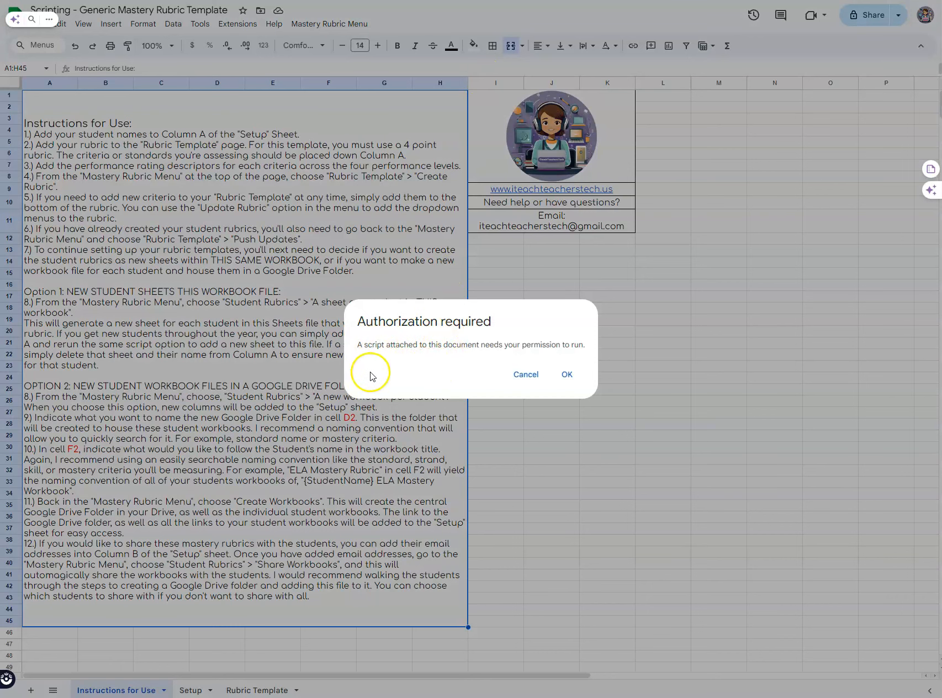
# Step: Authorize the Mastery Rubric Template script with your Google account, proceeding past the unverified-app warning
pyautogui.click(565, 374)
pyautogui.moveTo(53, 200); pyautogui.dragTo(350, 179)
pyautogui.click(368, 291)
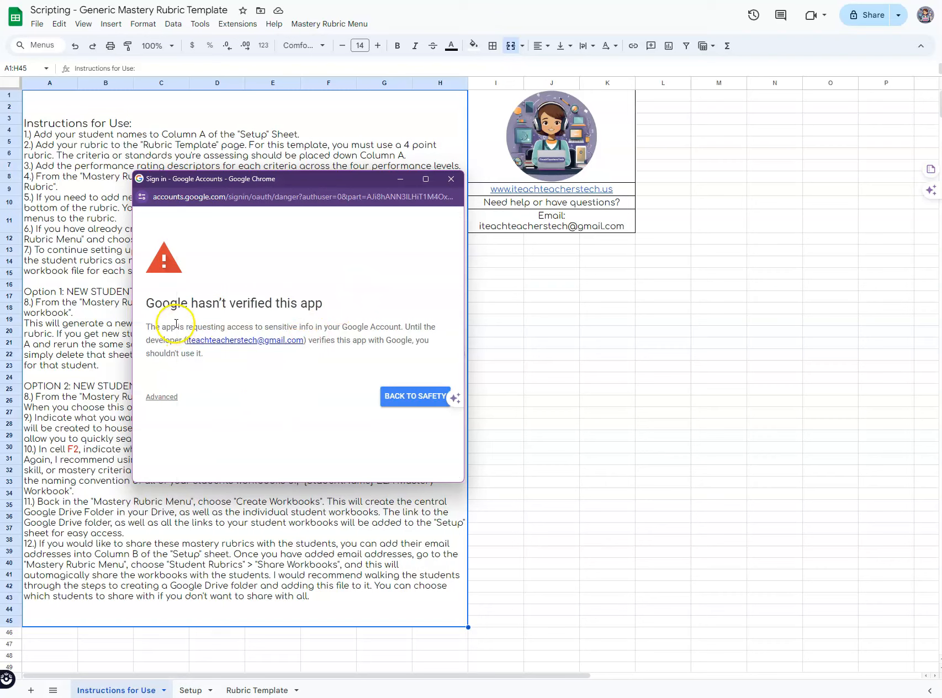
pyautogui.click(166, 402)
pyautogui.scroll(-1, 268, 408)
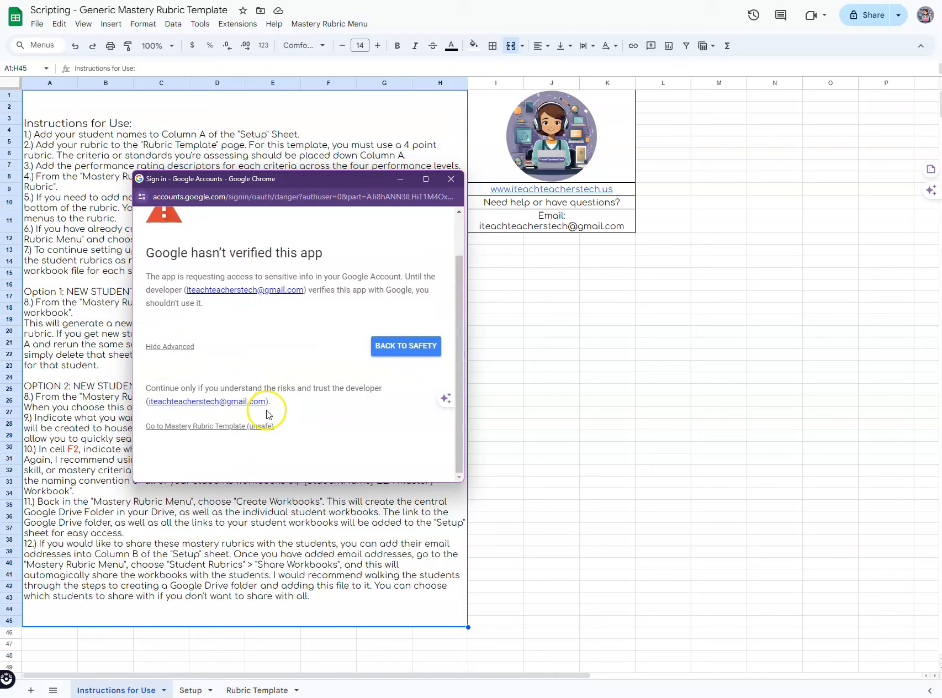
pyautogui.click(220, 428)
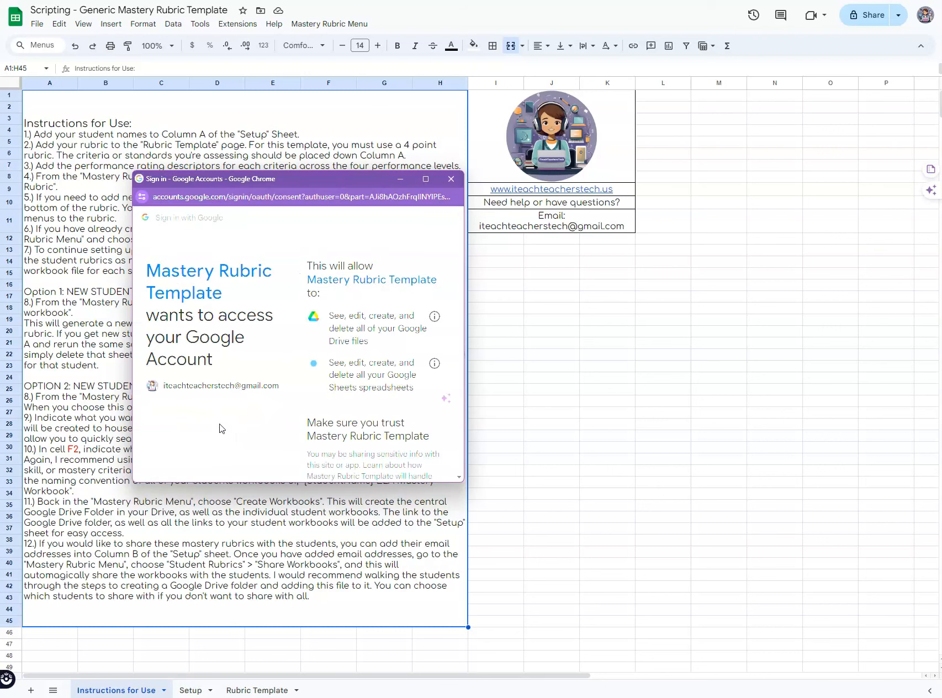
pyautogui.scroll(-5, 353, 425)
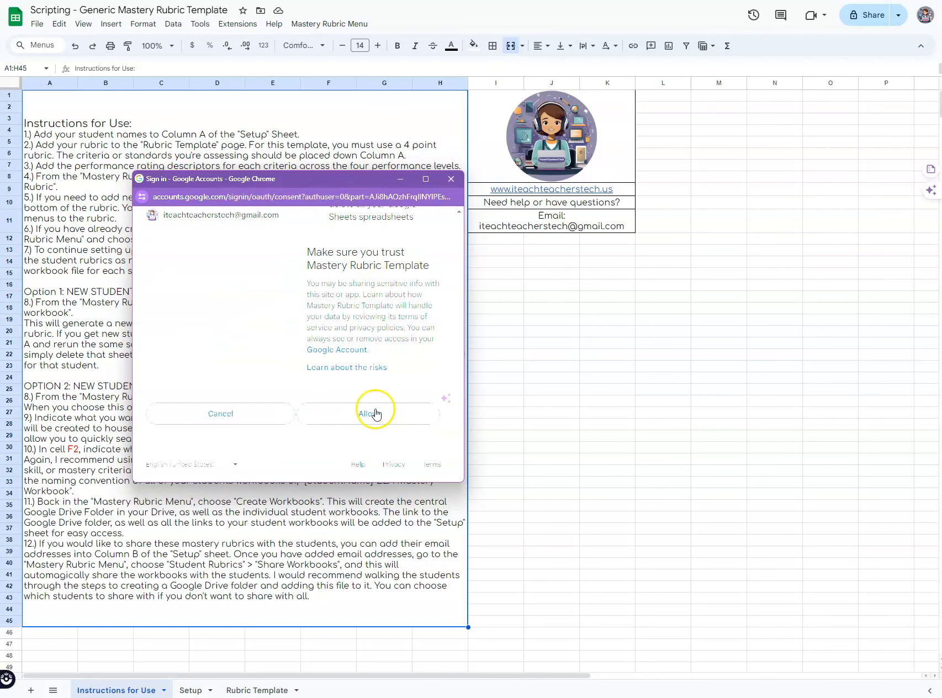
pyautogui.click(375, 414)
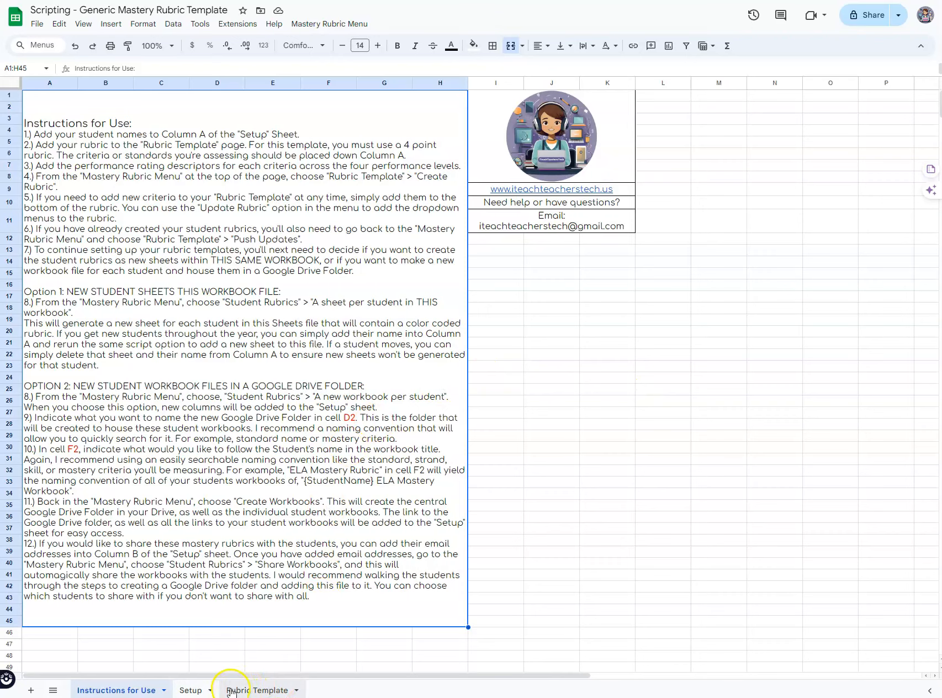
# Step: Enter two student names in Setup cells A2 and A3, then view the Rubric Template sheet
pyautogui.click(191, 690)
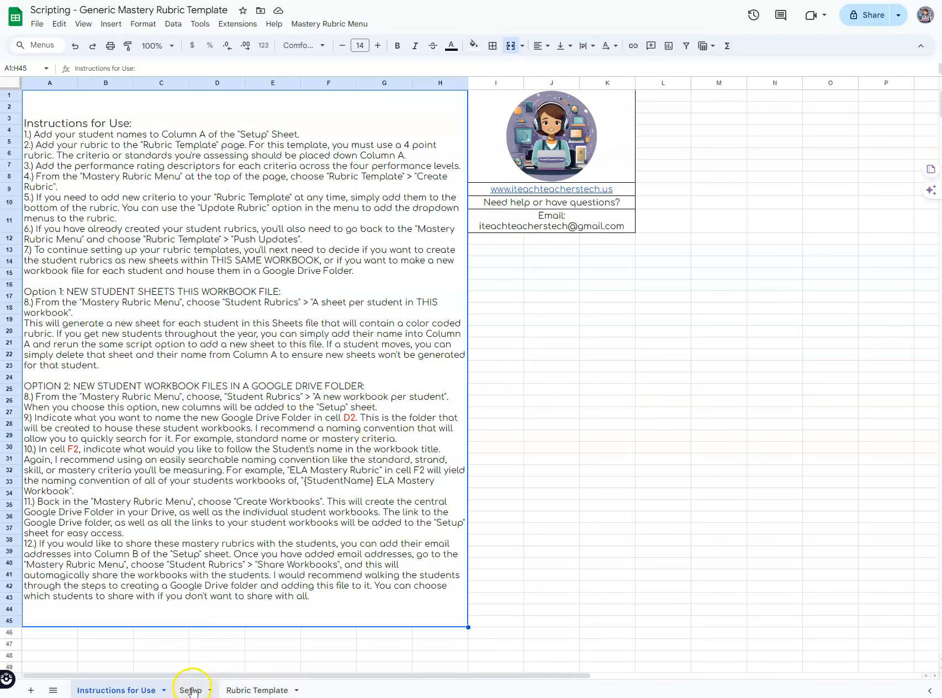
pyautogui.click(67, 112)
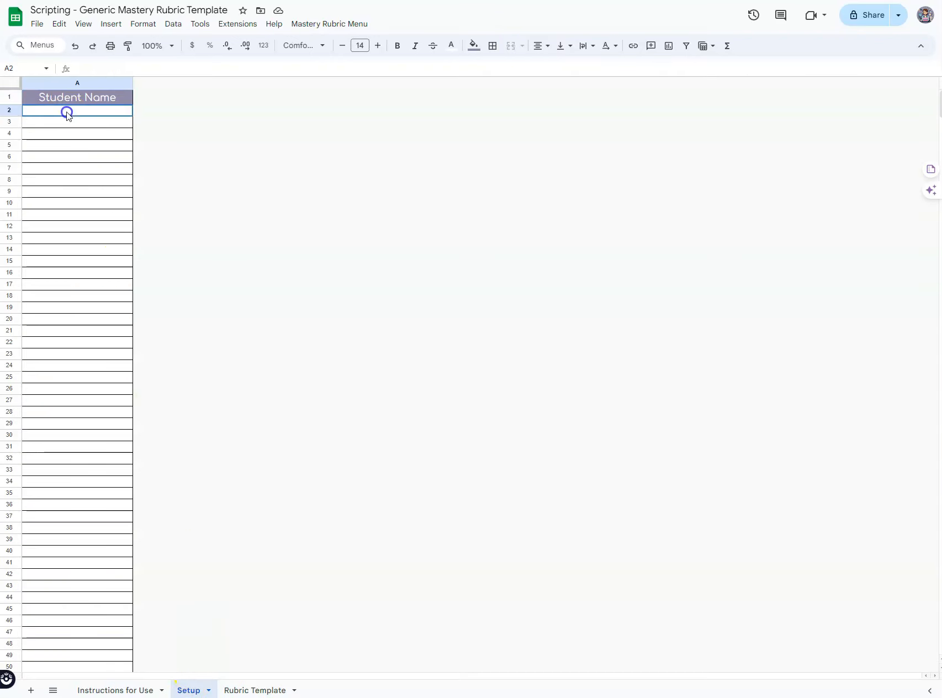
pyautogui.doubleClick(67, 113)
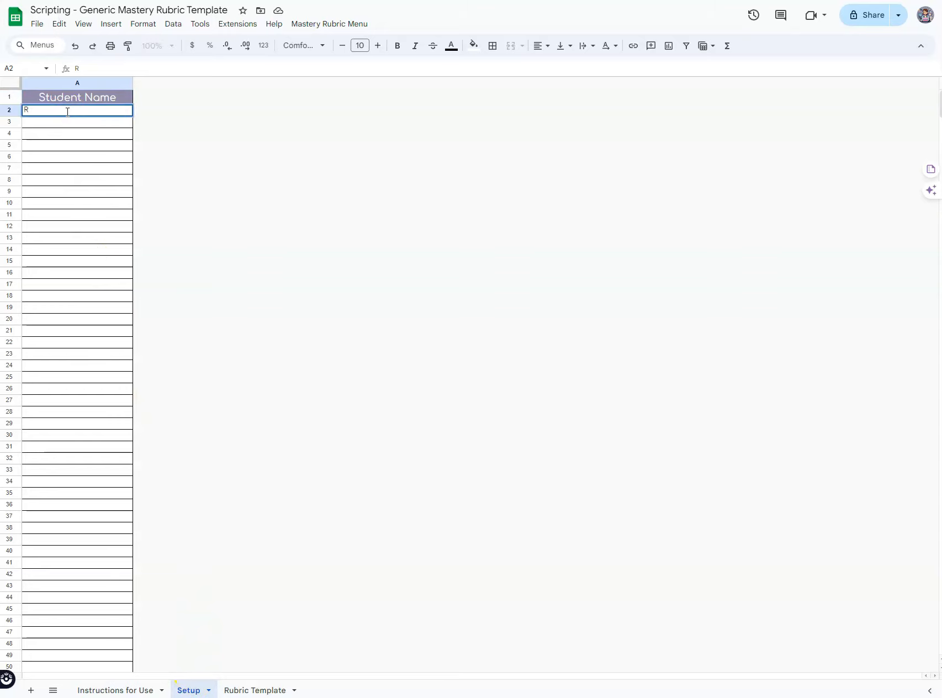
pyautogui.write('Paul')
pyautogui.press('Return')
pyautogui.write('Lauren')
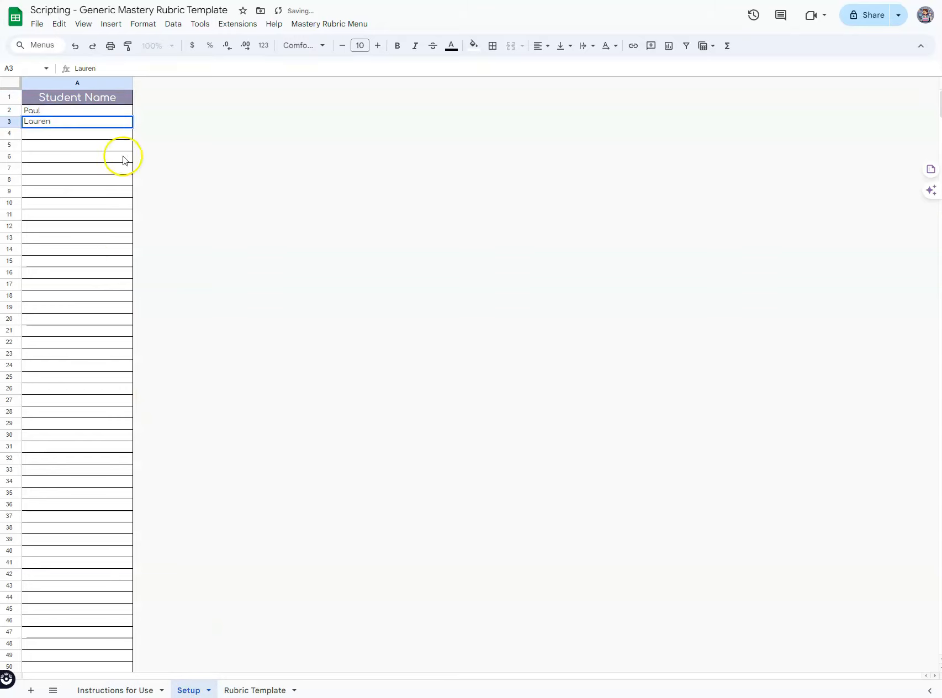
pyautogui.click(131, 191)
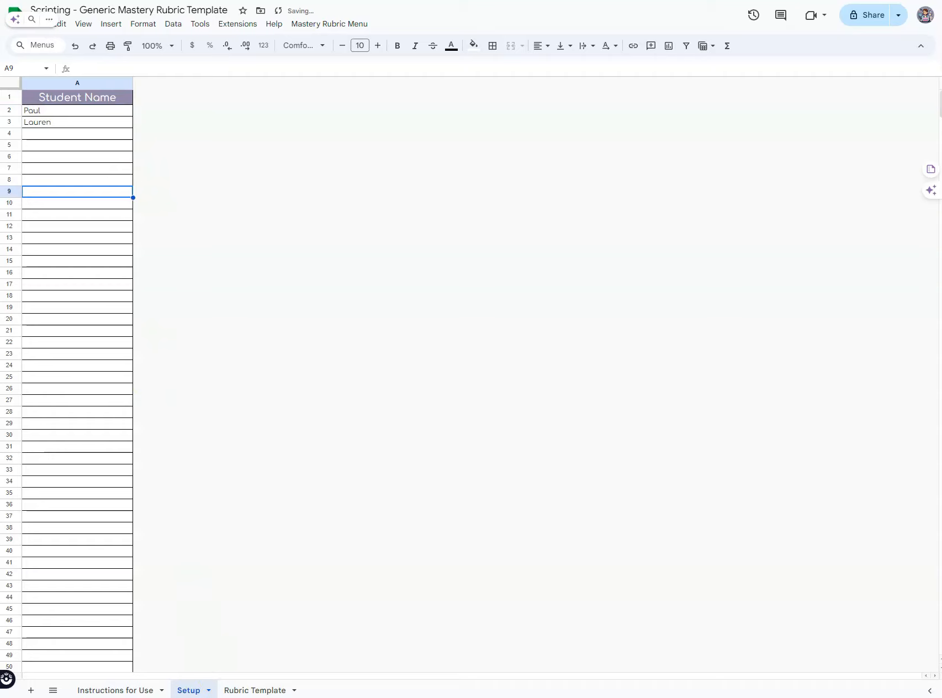
pyautogui.click(251, 690)
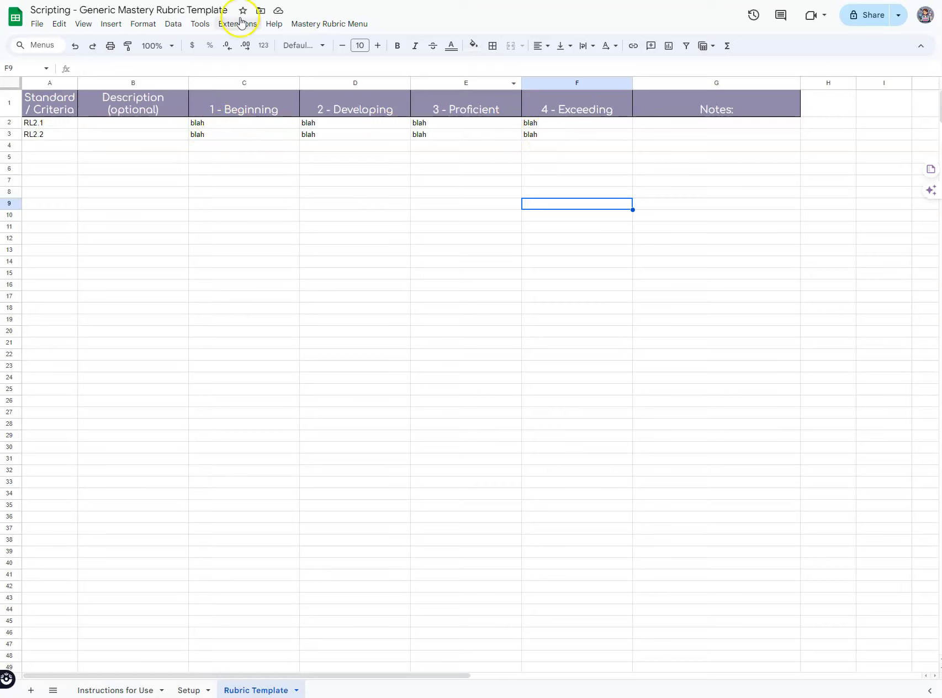
# Step: Run Create Rubric to add Choose Rating dropdowns, then check the 1–4 options in C3
pyautogui.click(302, 24)
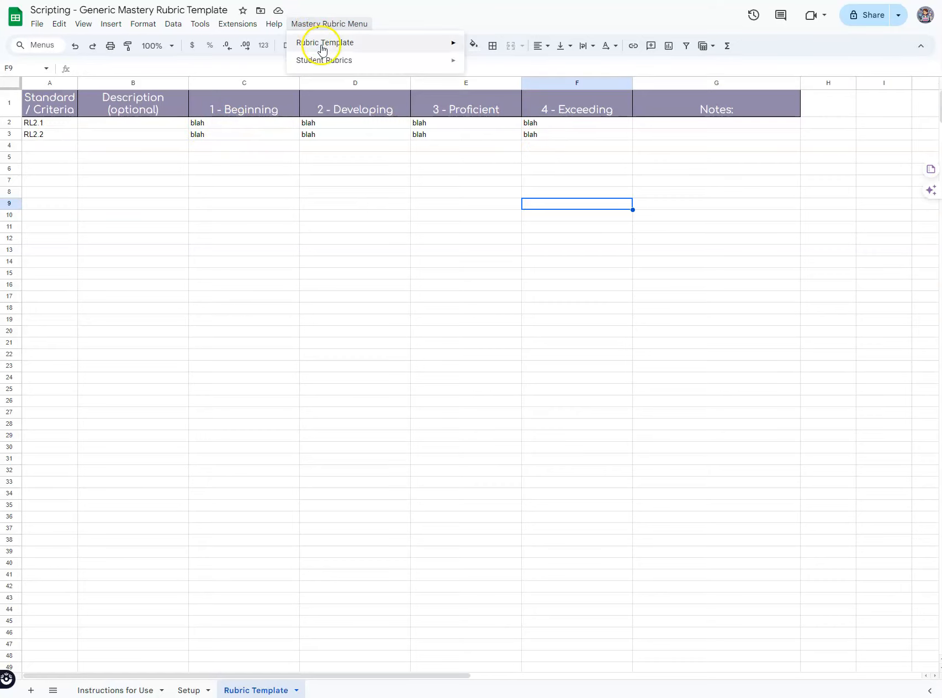
pyautogui.moveTo(323, 51)
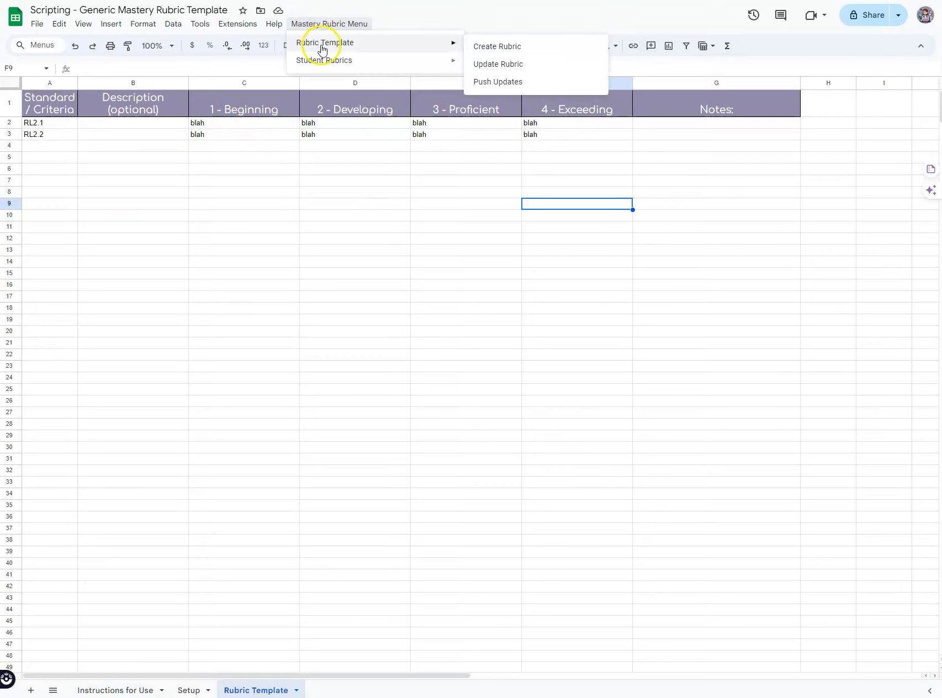
pyautogui.click(523, 50)
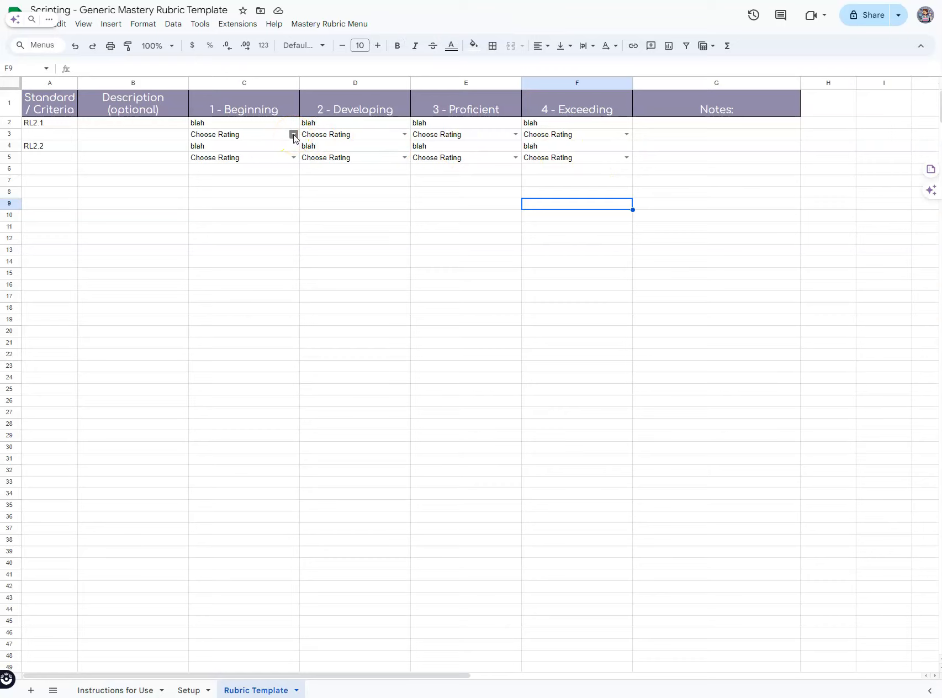
pyautogui.click(293, 134)
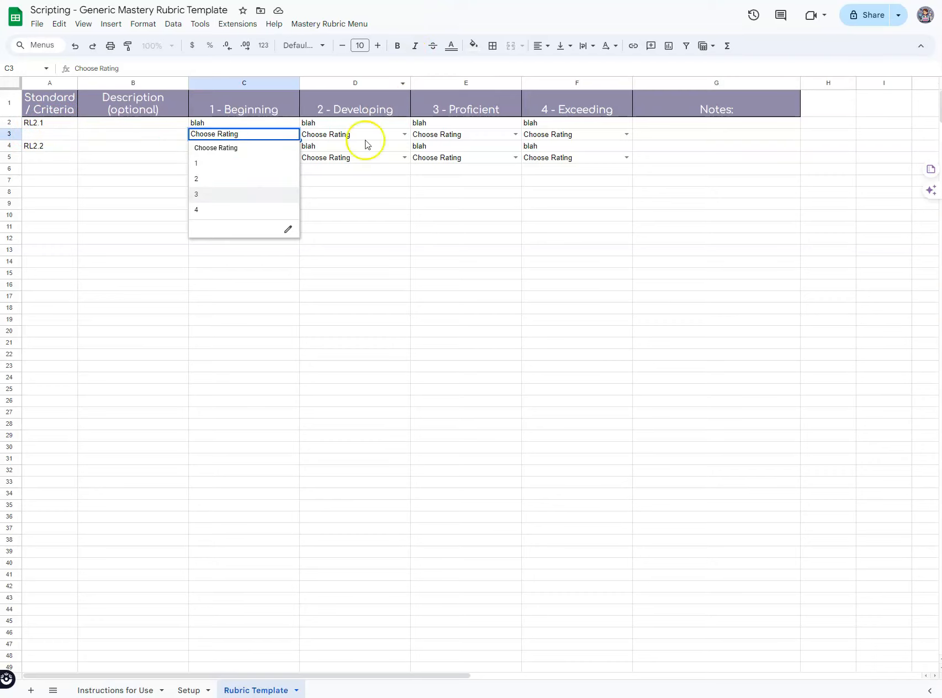
pyautogui.click(230, 148)
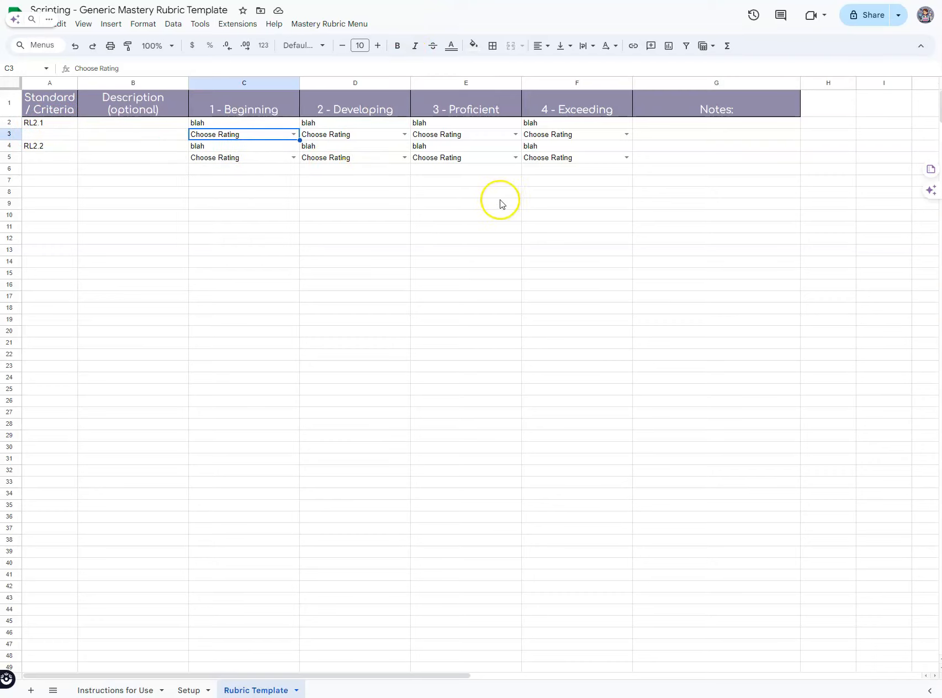
# Step: Generate a rubric sheet for each student from the Mastery Rubric Menu, then open the Setup sheet
pyautogui.click(301, 24)
pyautogui.moveTo(319, 48)
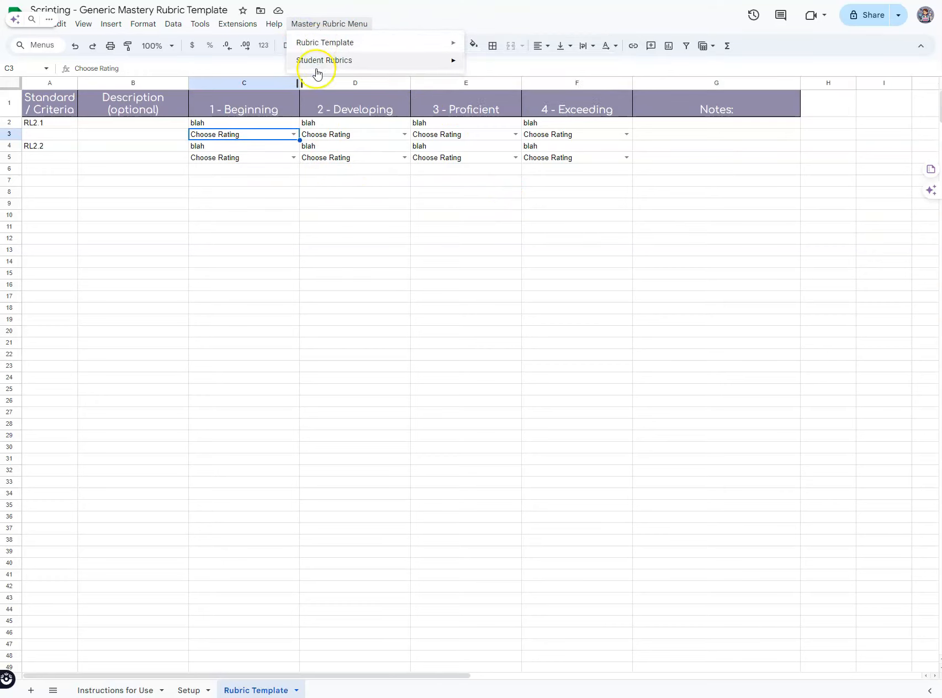
pyautogui.moveTo(316, 70)
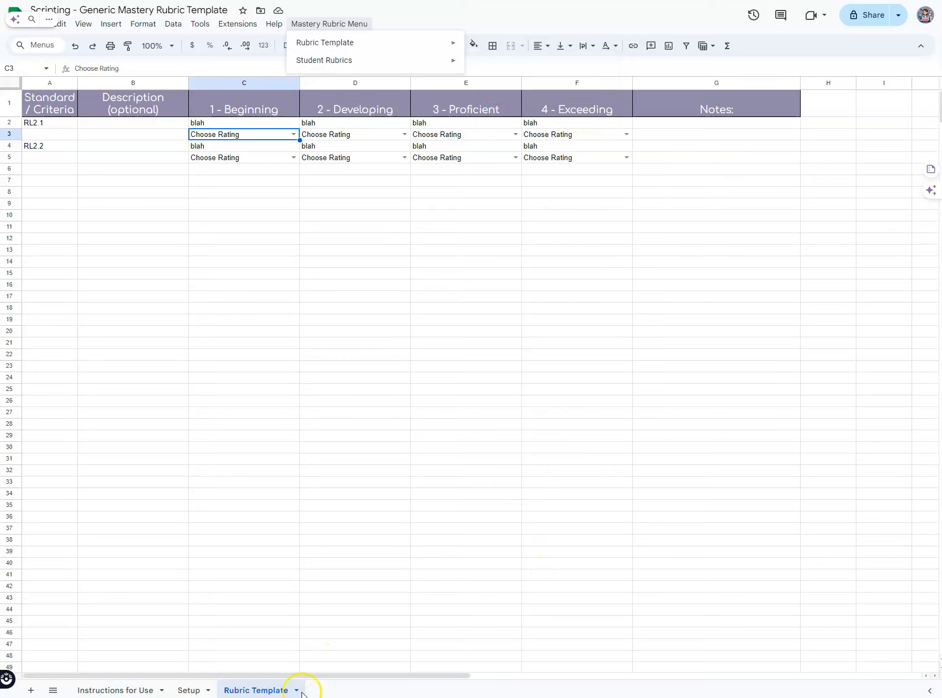
pyautogui.moveTo(356, 61)
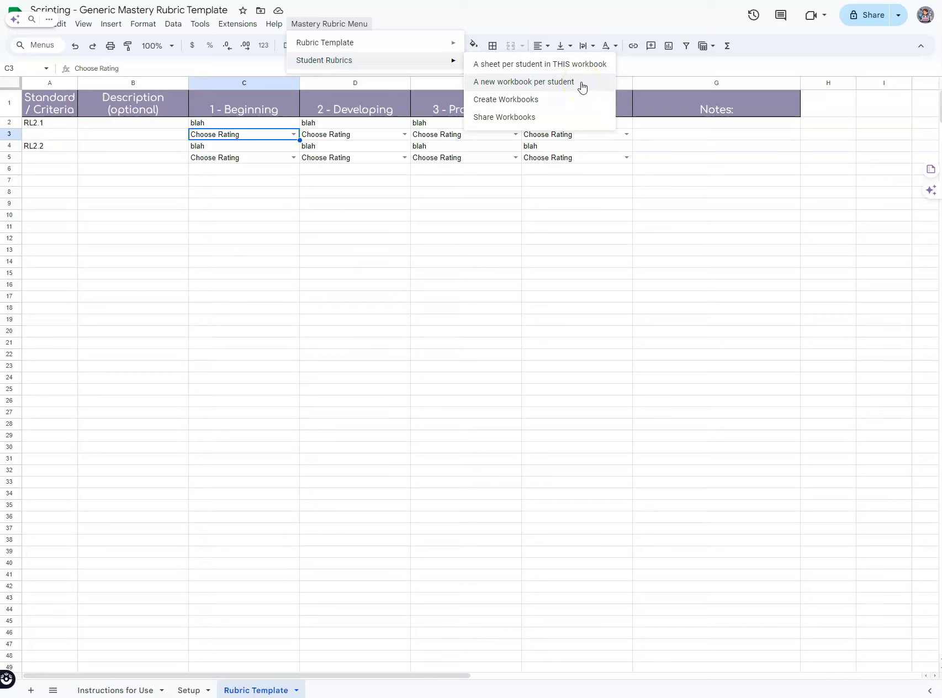
pyautogui.click(592, 68)
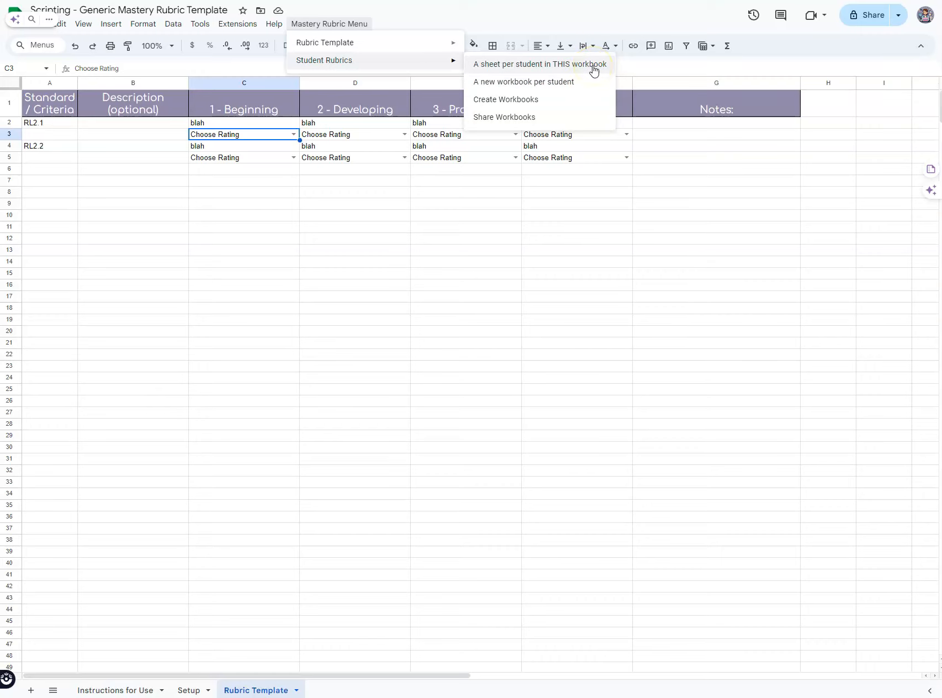
pyautogui.click(594, 67)
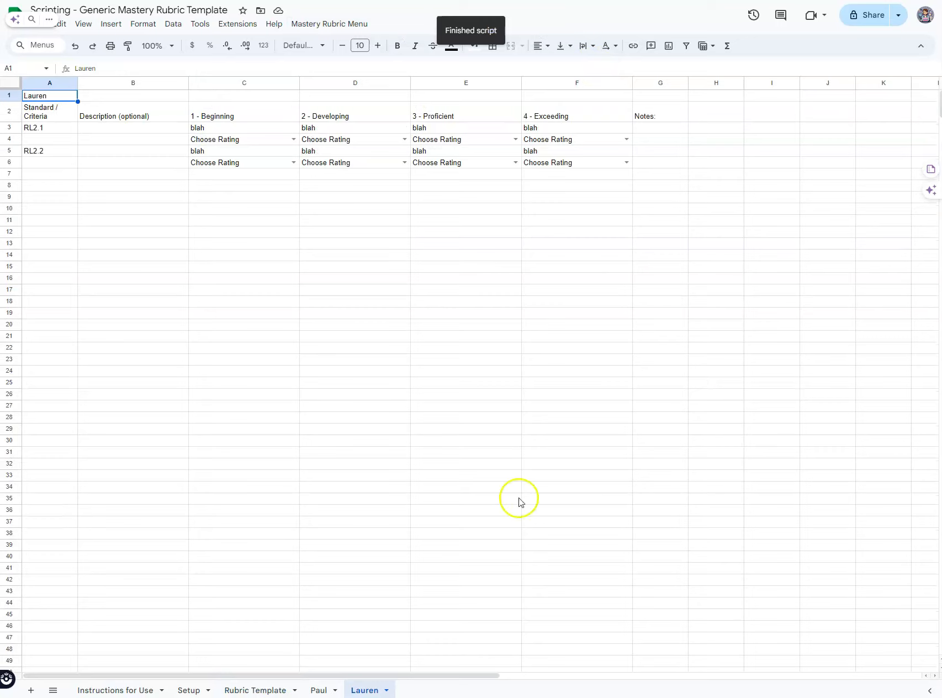
pyautogui.click(190, 690)
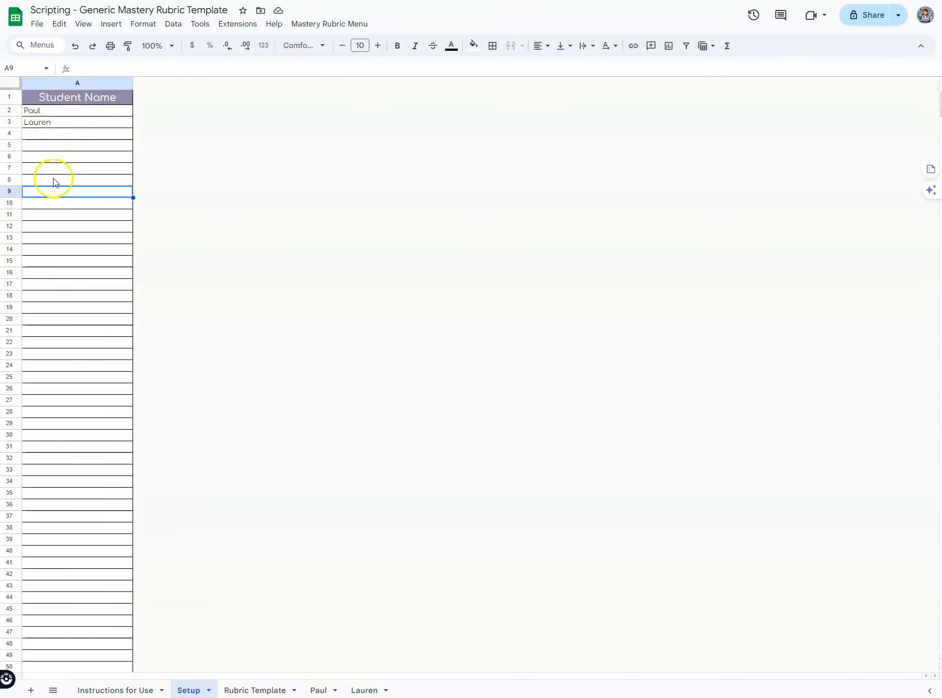
# Step: On the first student's sheet, rate C4 as 1 and E6 as 2, then return to Rubric Template
pyautogui.click(316, 689)
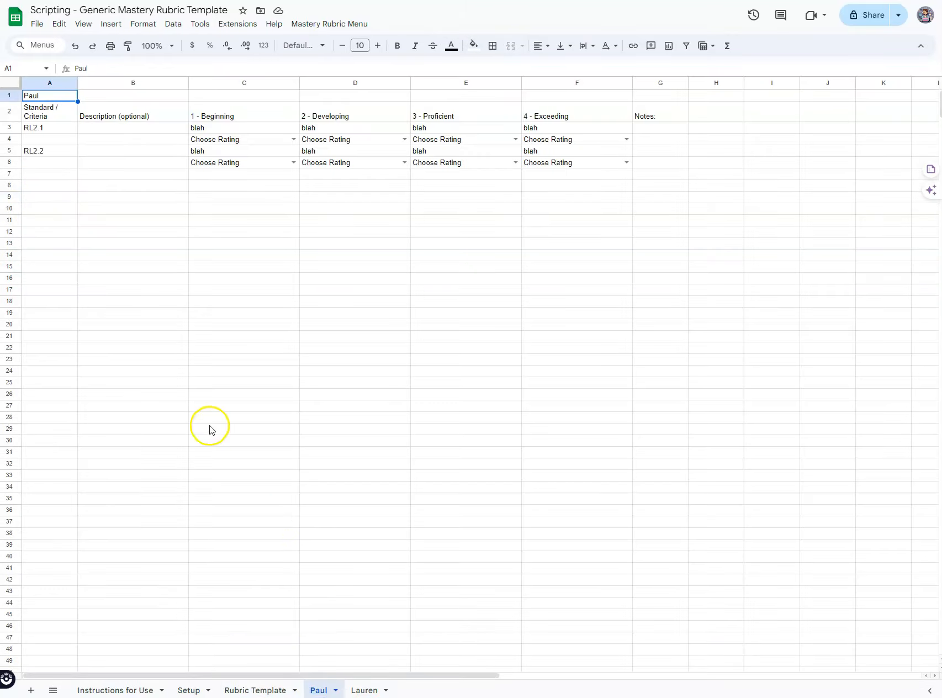
pyautogui.click(293, 139)
pyautogui.click(275, 169)
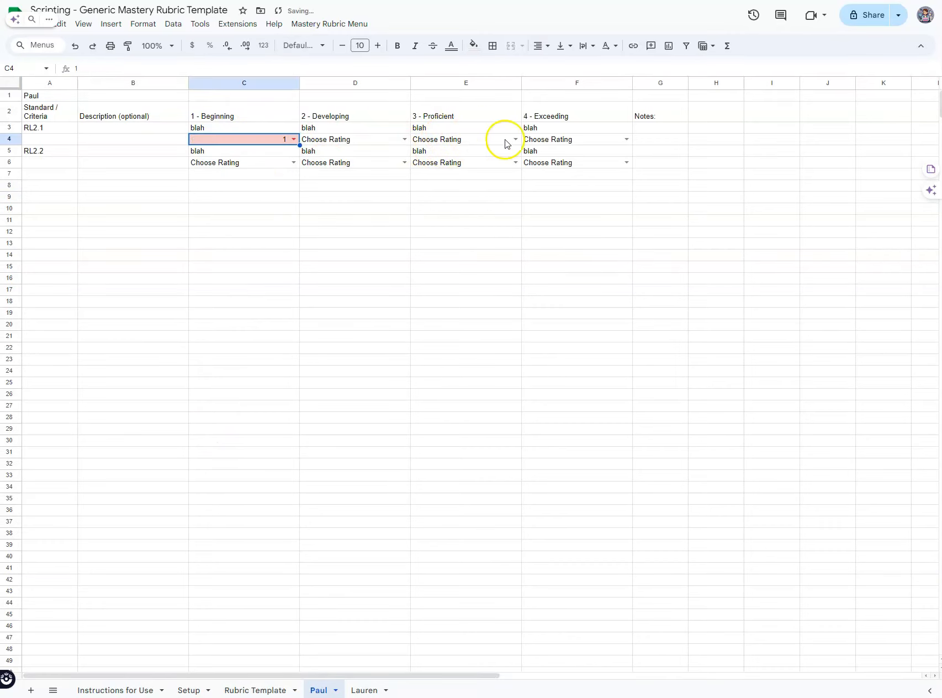
pyautogui.click(515, 162)
pyautogui.click(492, 209)
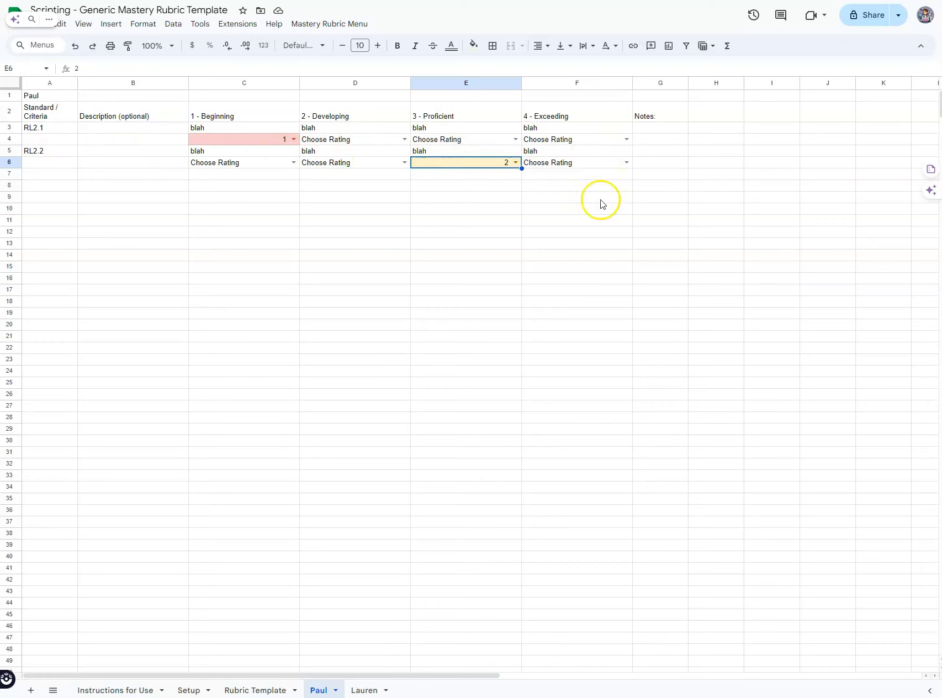
pyautogui.click(243, 690)
# Step: Add the new criteria W2.1 and W2.2 in cells A6 and A7
pyautogui.click(52, 170)
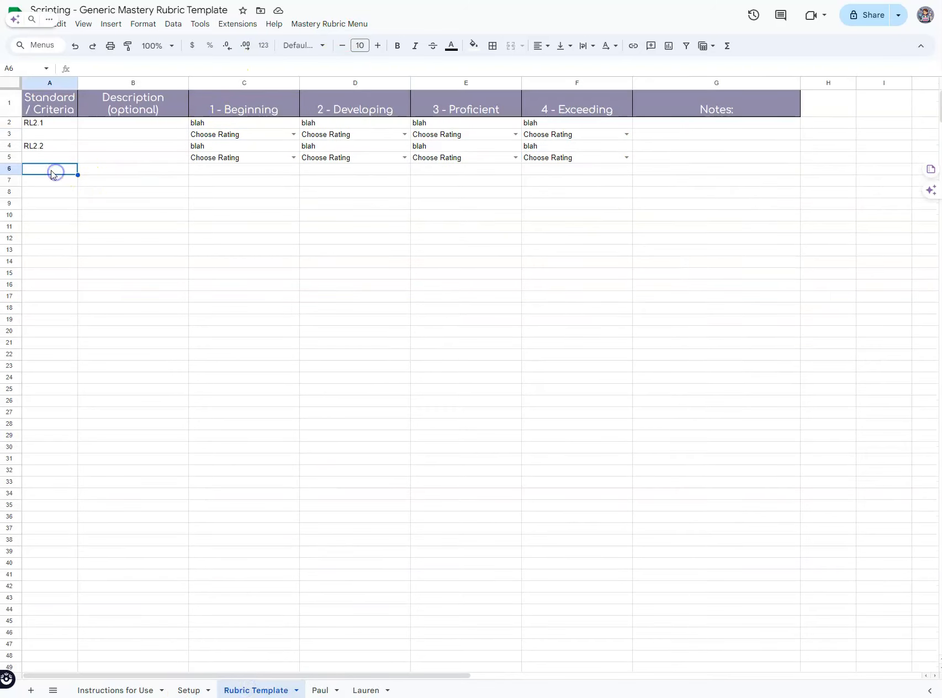
pyautogui.write('W2.1')
pyautogui.press('Return')
pyautogui.write('W')
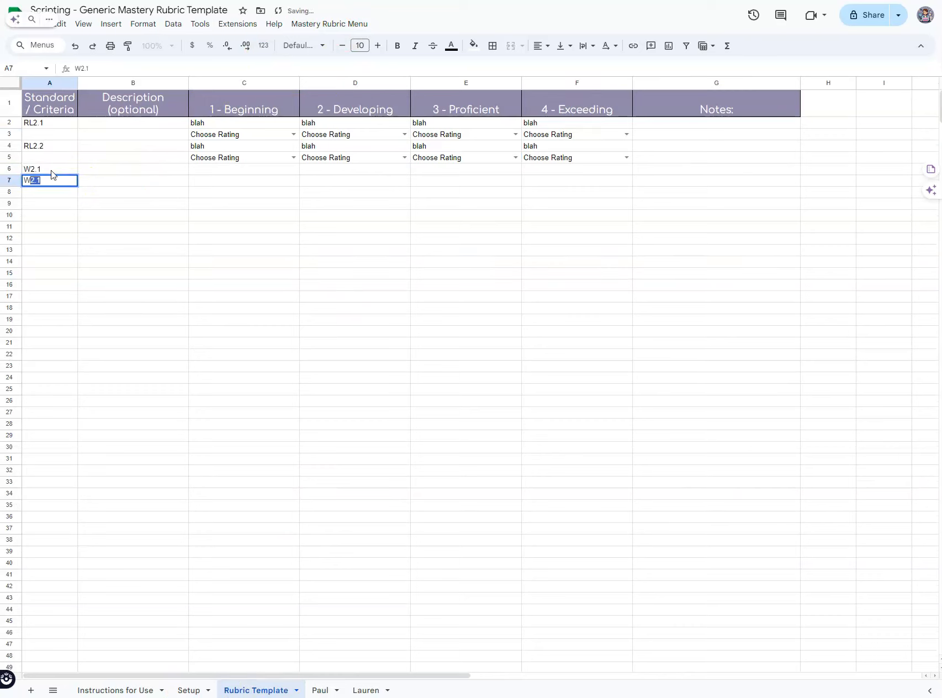
pyautogui.write('.22.2')
pyautogui.press('Return')
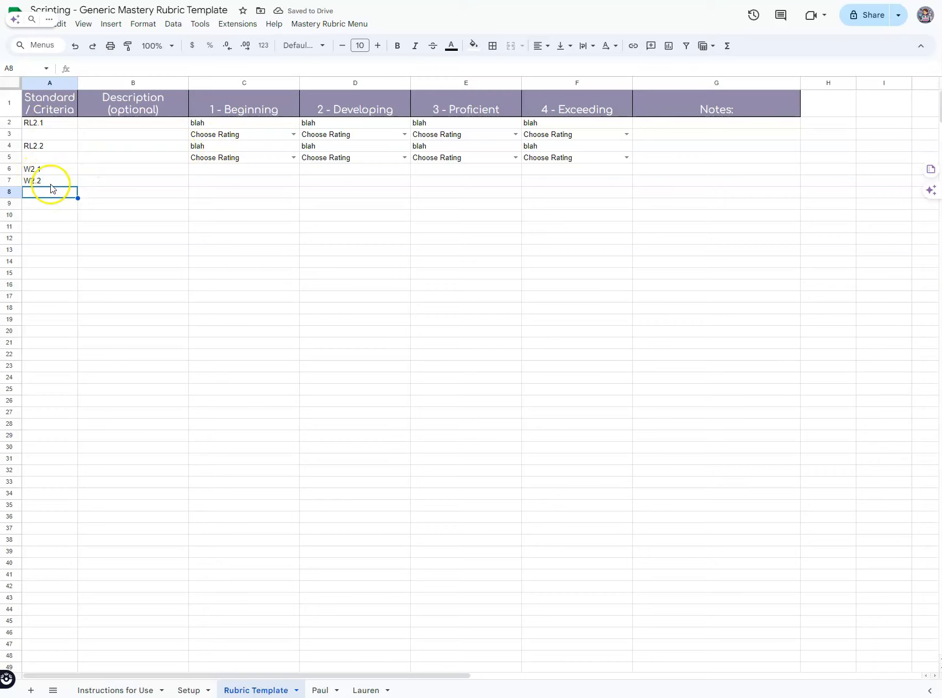
# Step: Copy the Choose Rating cell C4 into C6:F7 for the new criteria
pyautogui.click(205, 146)
pyautogui.hotkey('ctrl', 'c')
pyautogui.moveTo(205, 169); pyautogui.dragTo(550, 182)
pyautogui.hotkey('ctrl', 'v')
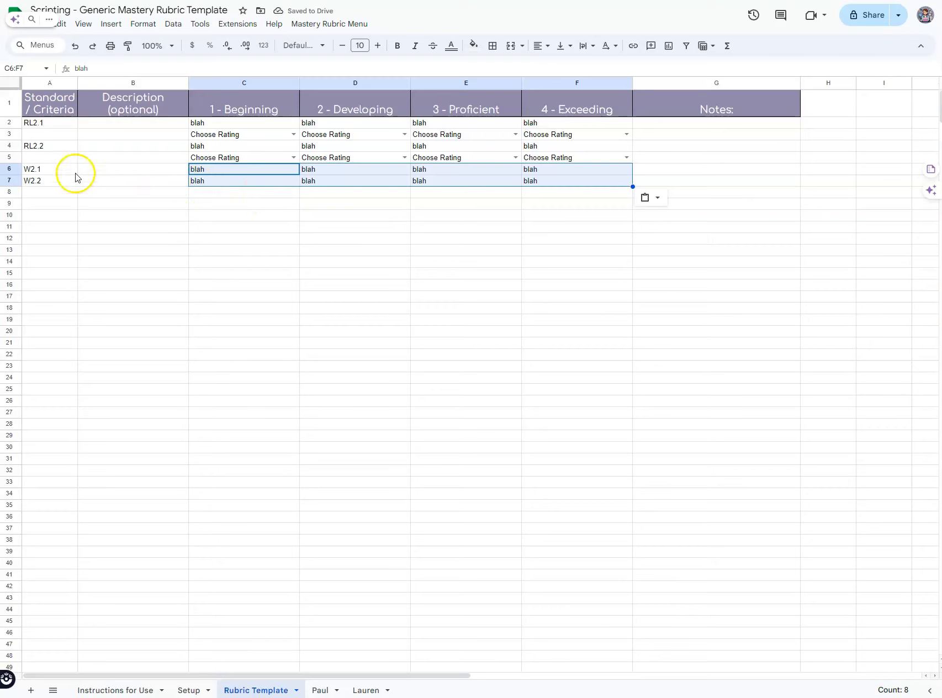
pyautogui.click(326, 235)
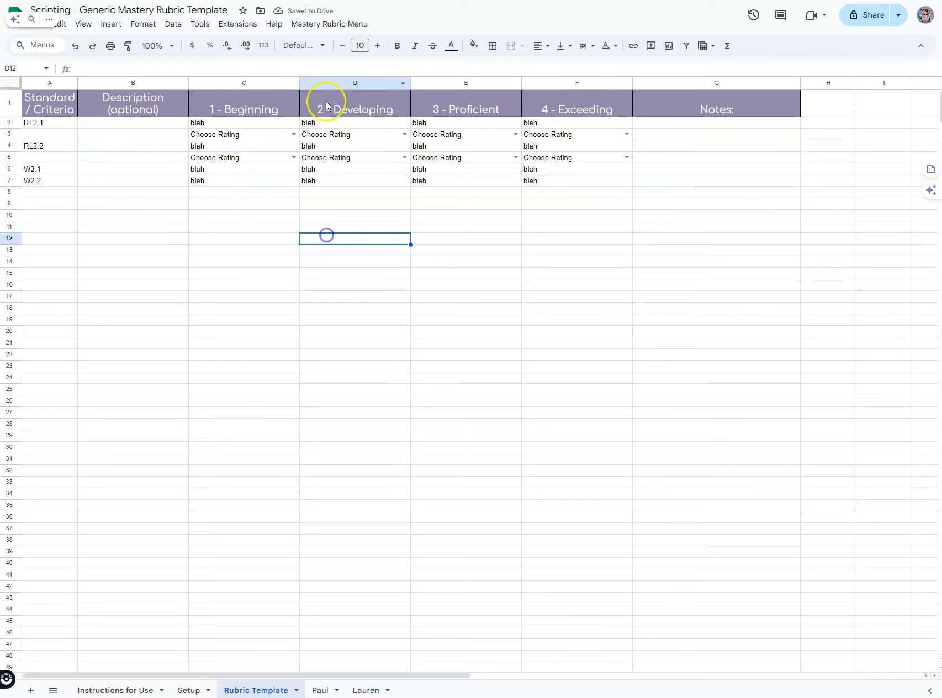
# Step: Run Update Rubric and Push Updates, then open the first student's sheet
pyautogui.click(326, 25)
pyautogui.moveTo(335, 44)
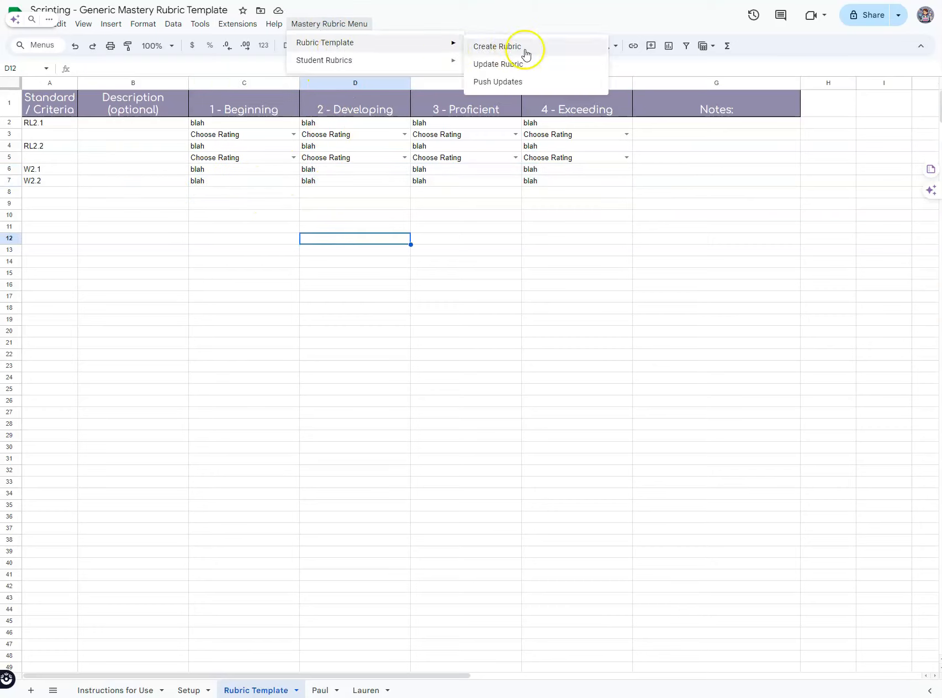
pyautogui.click(538, 64)
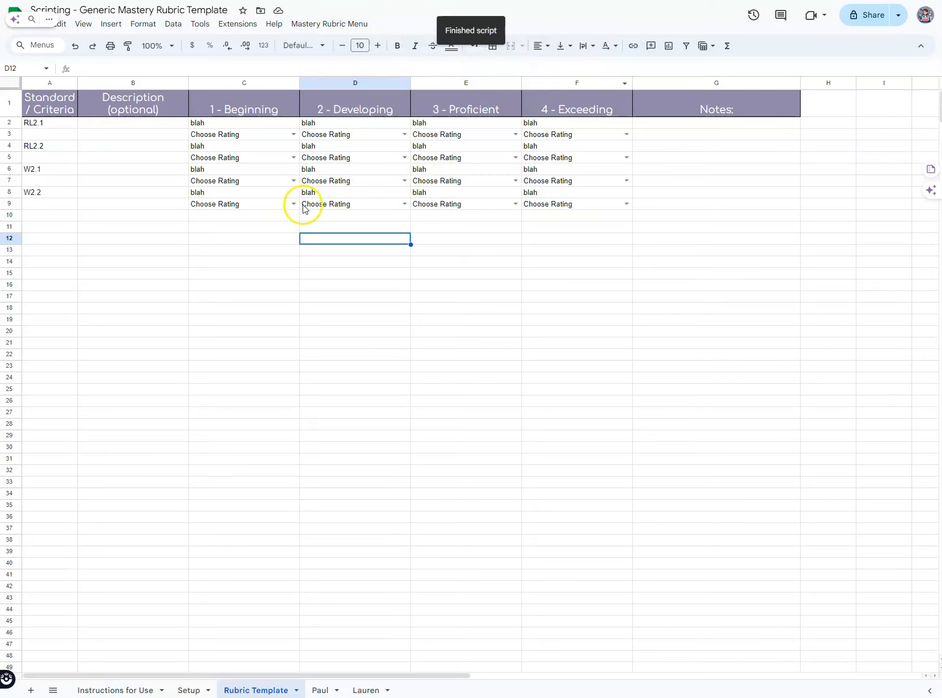
pyautogui.click(353, 27)
pyautogui.moveTo(351, 43)
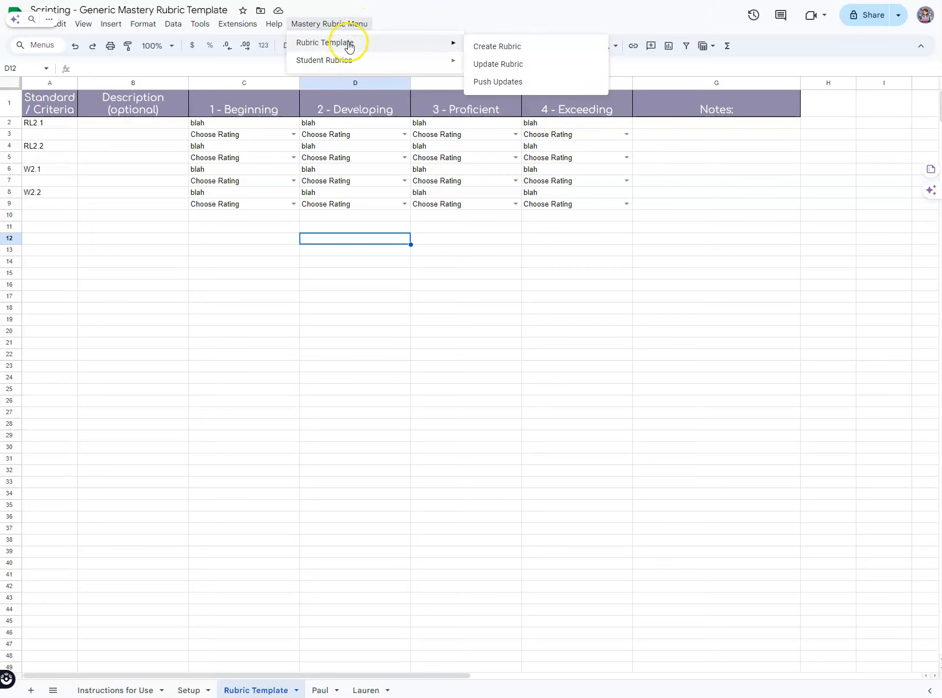
pyautogui.click(548, 87)
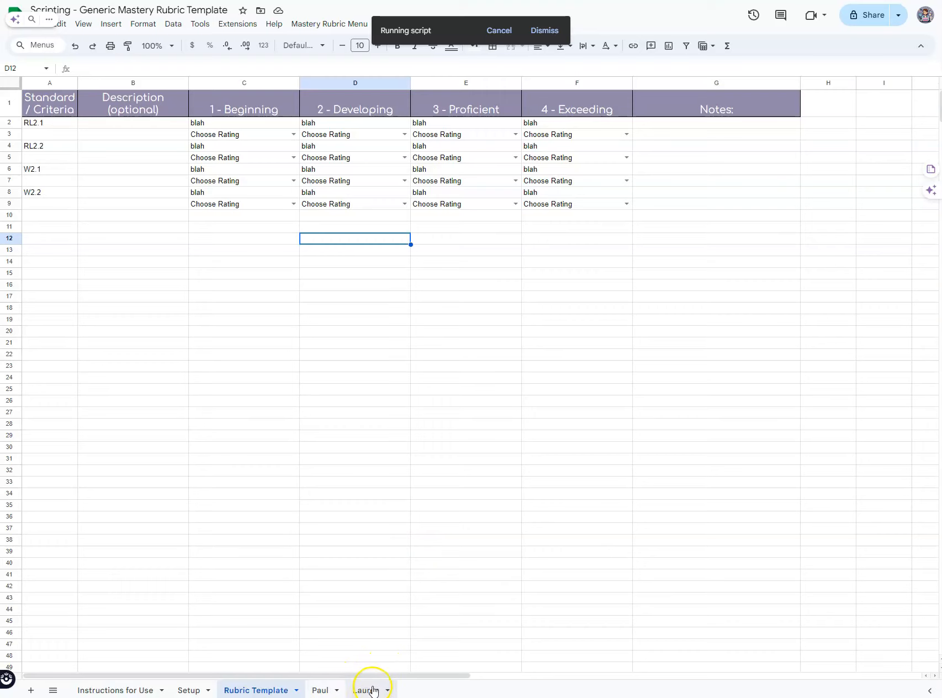
pyautogui.click(319, 690)
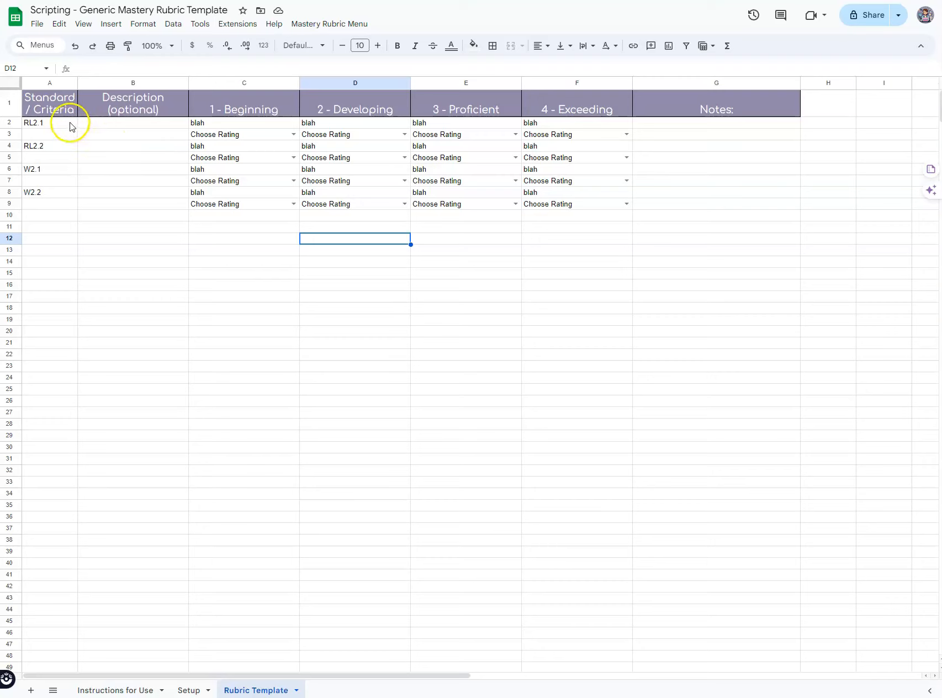
# Step: Run Student Rubrics > A new workbook per student, then go to Setup cell D2
pyautogui.click(328, 24)
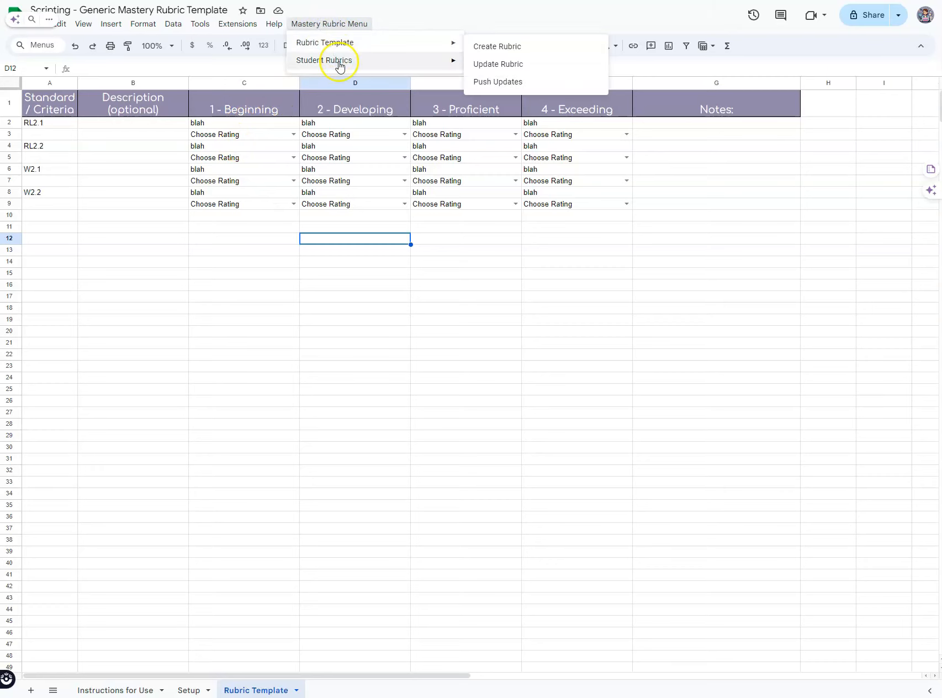
pyautogui.moveTo(339, 66)
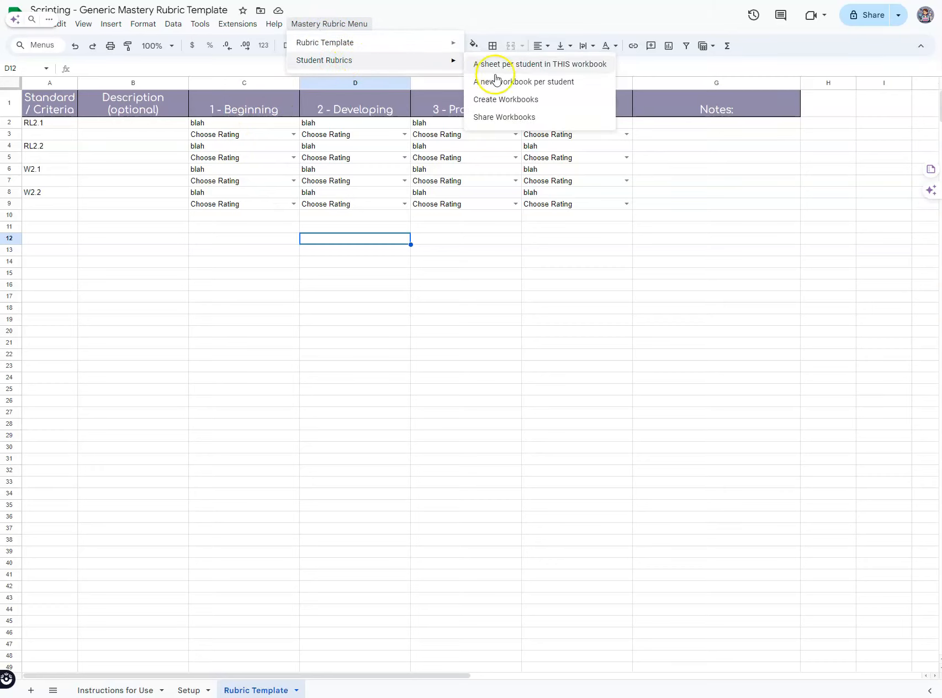
pyautogui.click(590, 85)
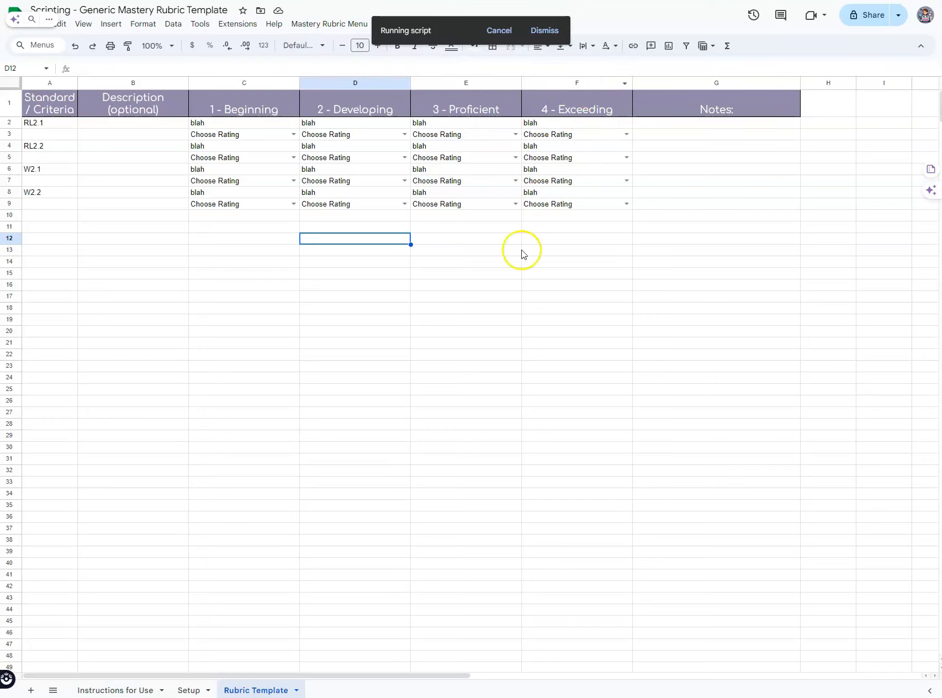
pyautogui.click(190, 689)
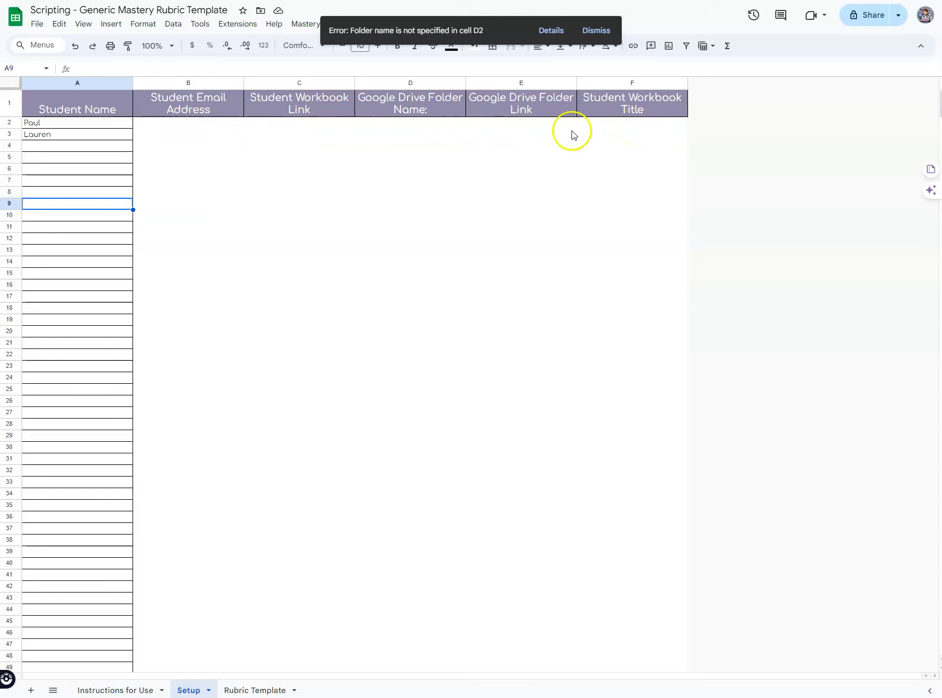
pyautogui.click(402, 123)
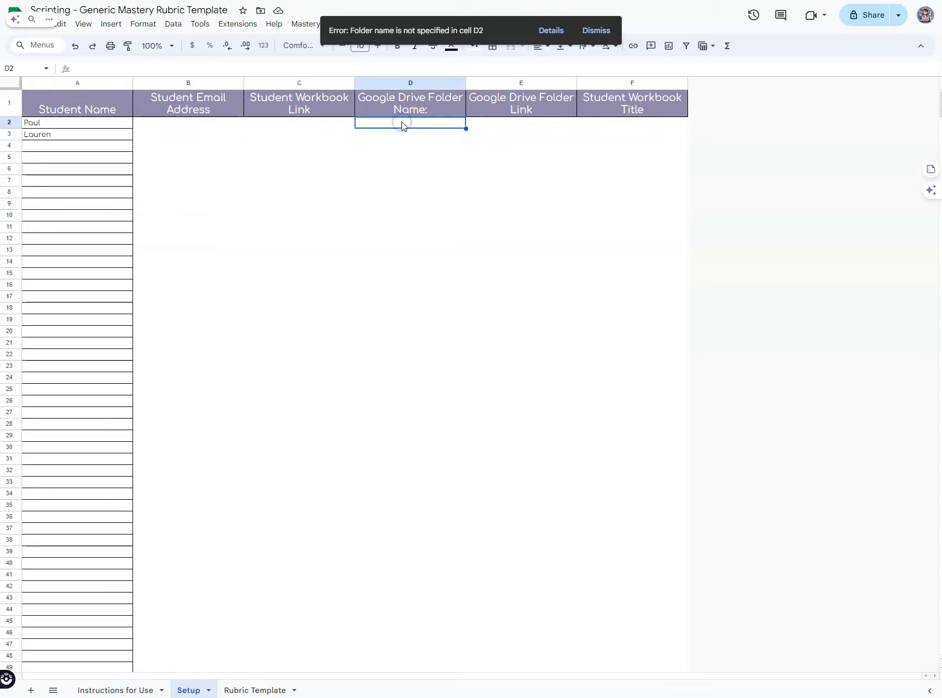
# Step: Name the Drive folder 'ELA Mastery Rubrics' in D2 and begin the workbook title 'ELA Master' in F2
pyautogui.click(588, 31)
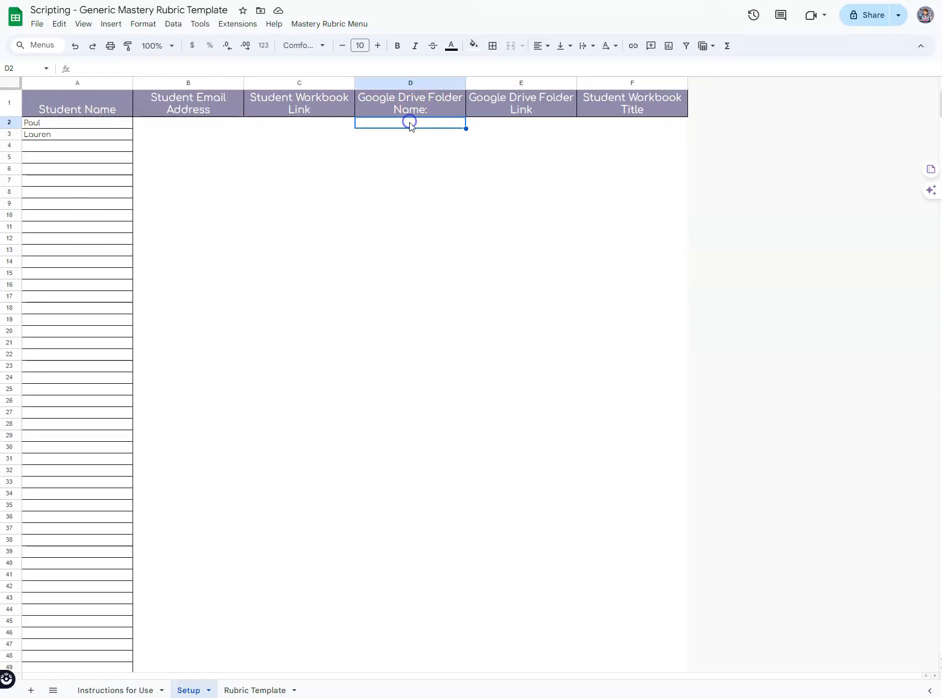
pyautogui.write('ELA Mastery Rubrics')
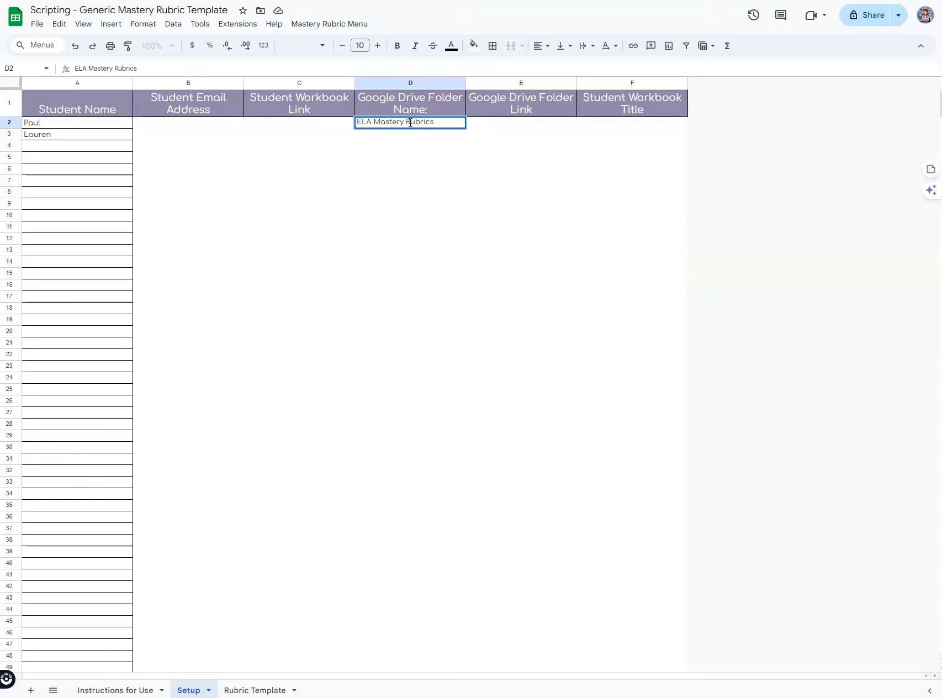
pyautogui.click(598, 124)
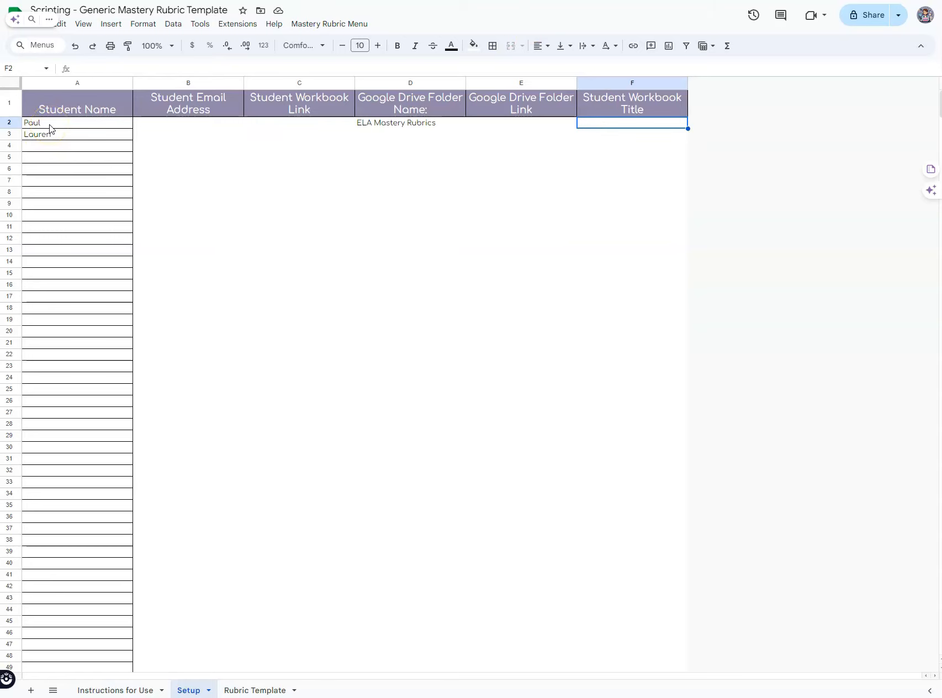
pyautogui.click(590, 122)
pyautogui.write('ELA')
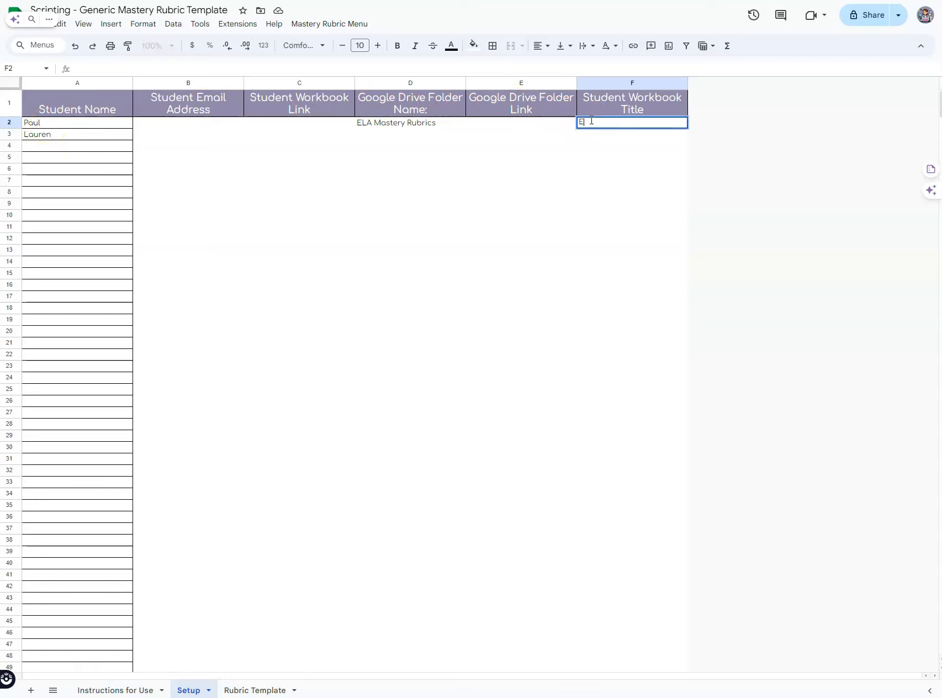